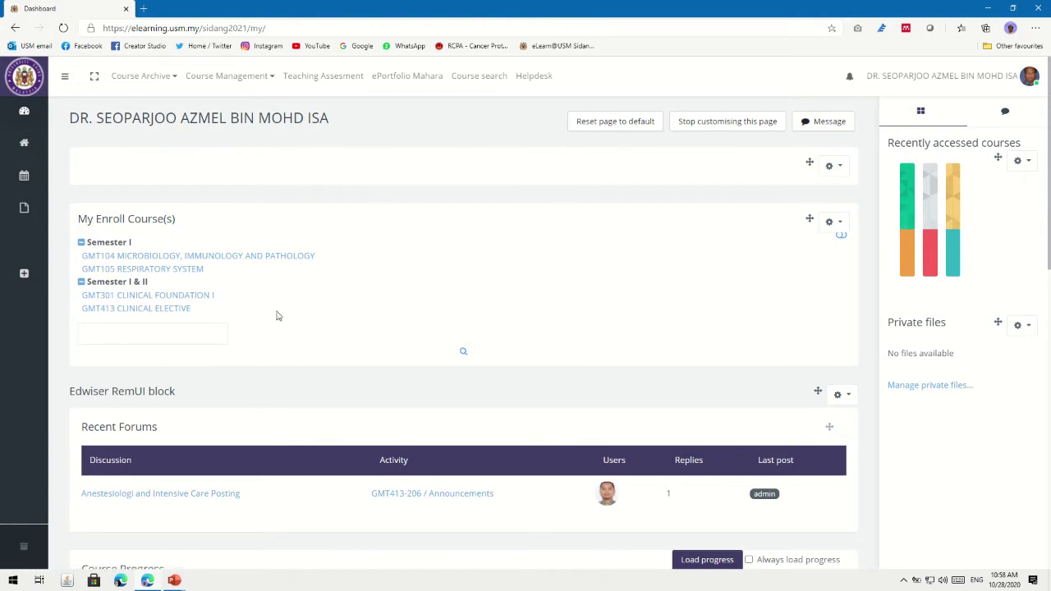
Open the GMT105 RESPIRATORY SYSTEM course and scroll down to Week X's My Lecture space
left_click(188, 271)
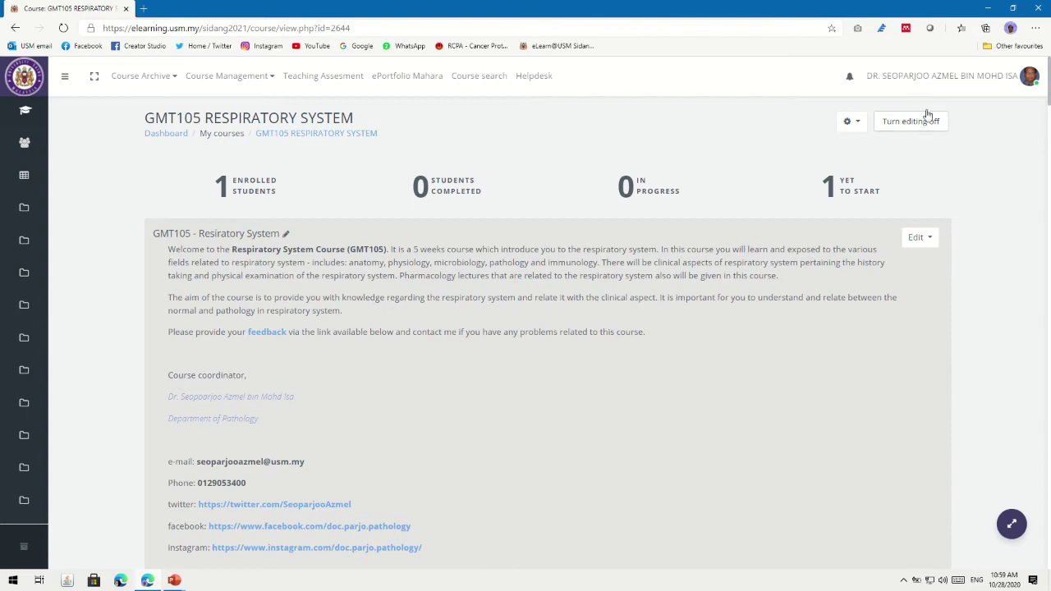
scroll(838, 239, "down", 3)
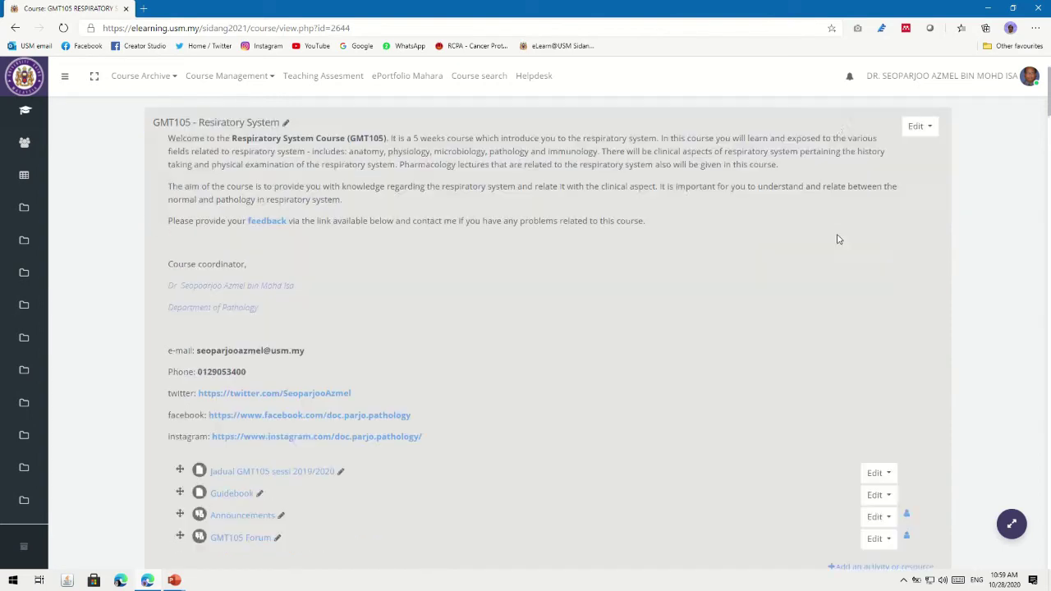
scroll(839, 239, "down", 3)
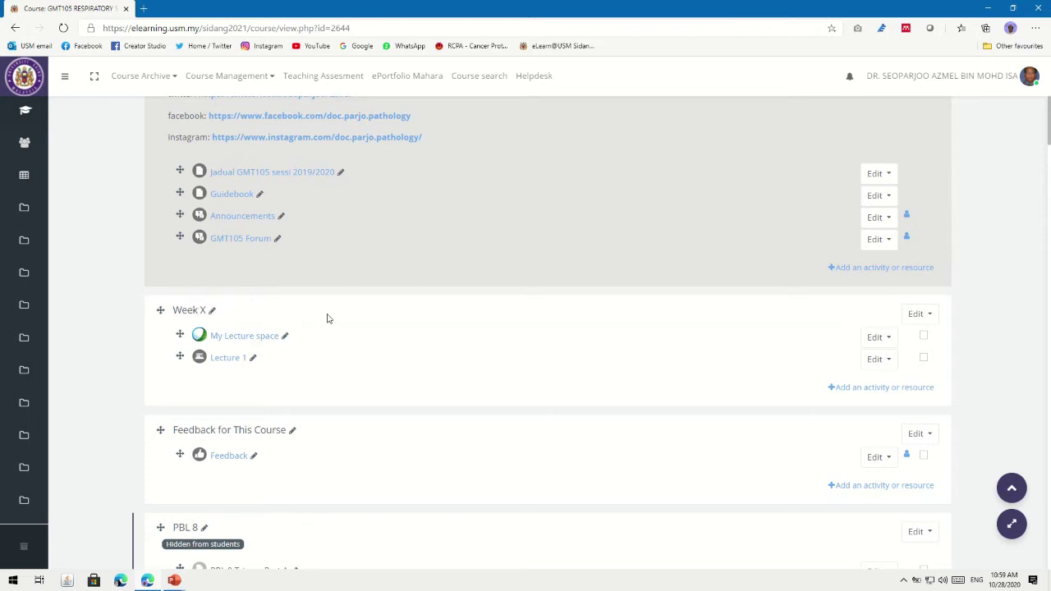
In My Lecture space, show the Virtual Meetings Recordings list, including Lecture 1 (1m 12s)
left_click(263, 341)
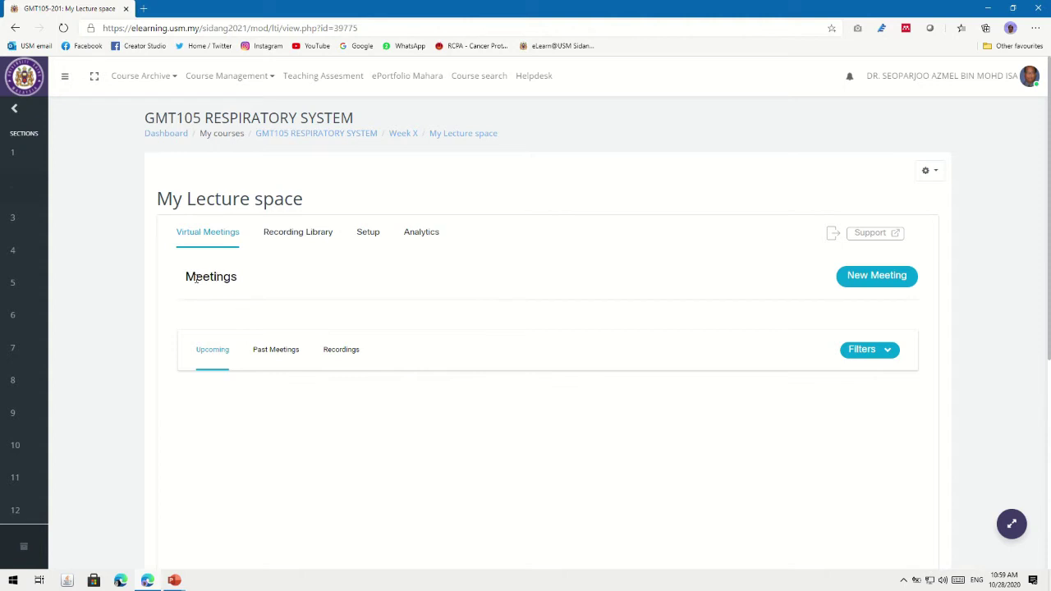
left_click(215, 238)
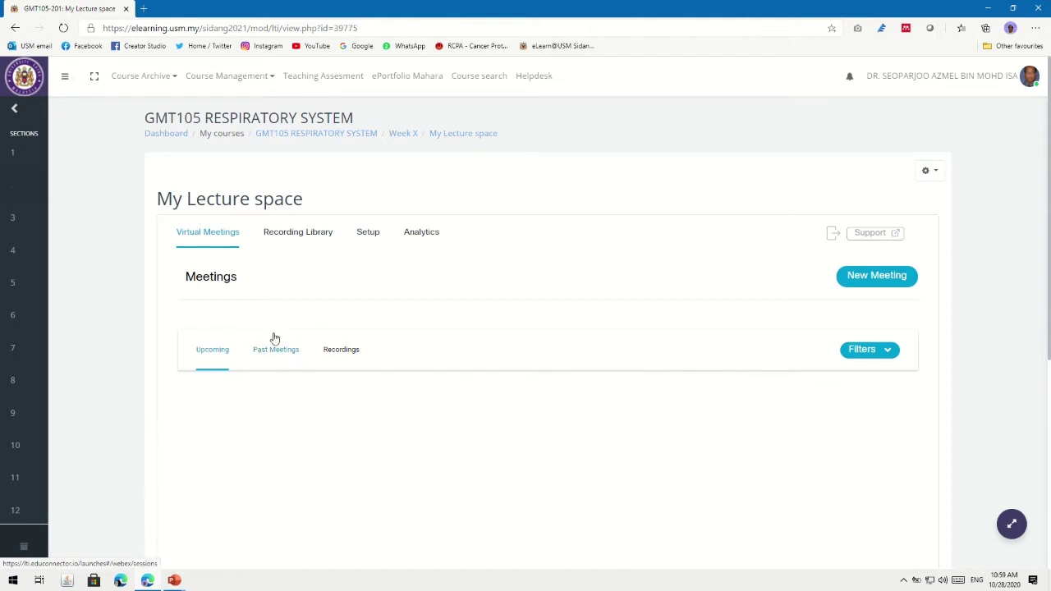
left_click(347, 359)
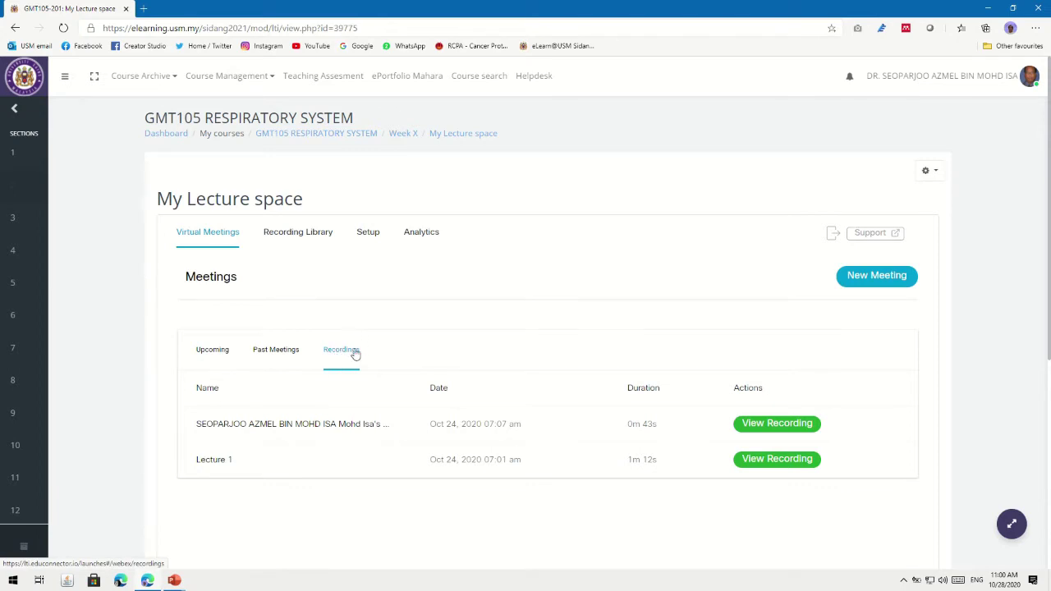
From the Recording Library, choose Create new recording to bring up the Starting Cisco Webex Meetings notice
left_click(302, 238)
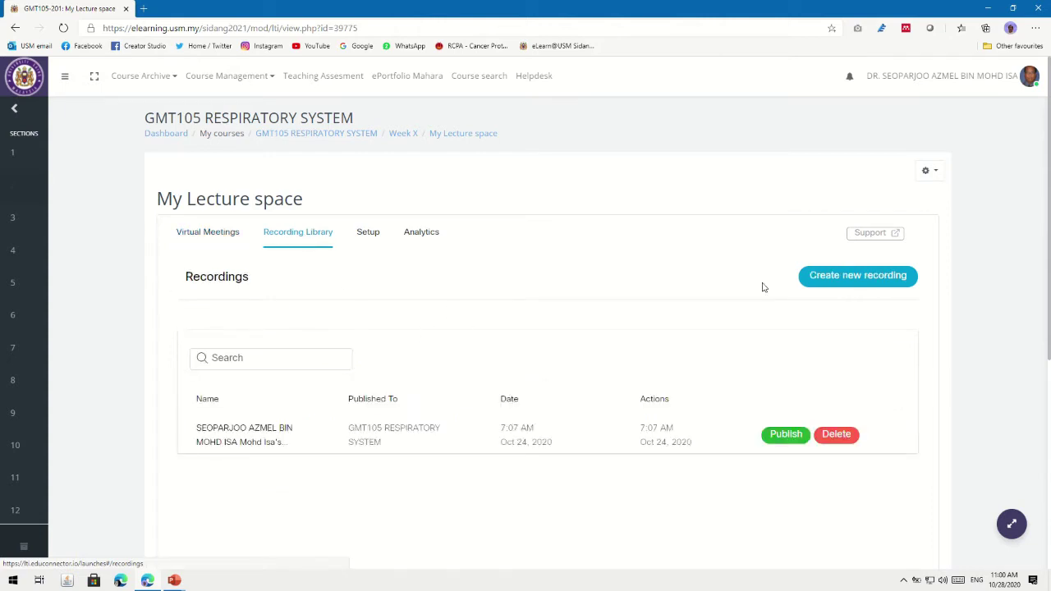
left_click(852, 287)
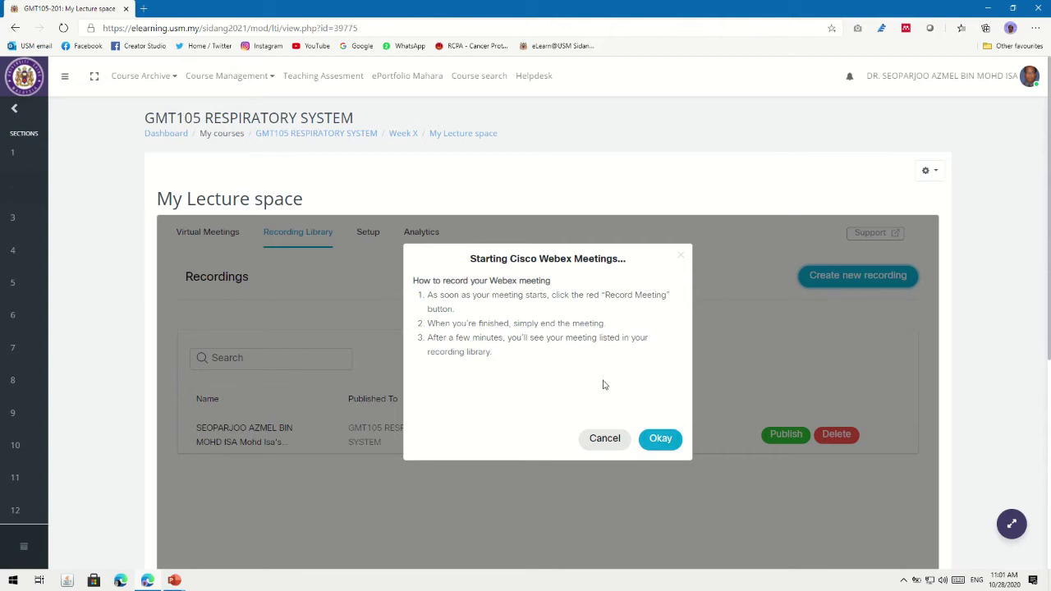
Confirm the Webex launch with Okay and minimize the browser to reveal the Personal Room window
left_click(661, 440)
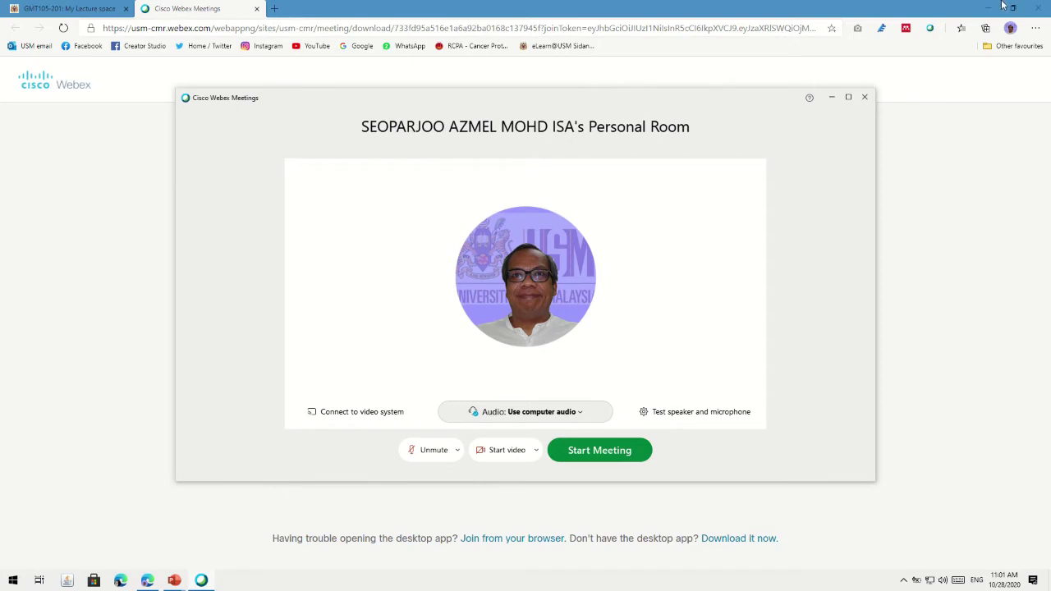
mouse_move(988, 6)
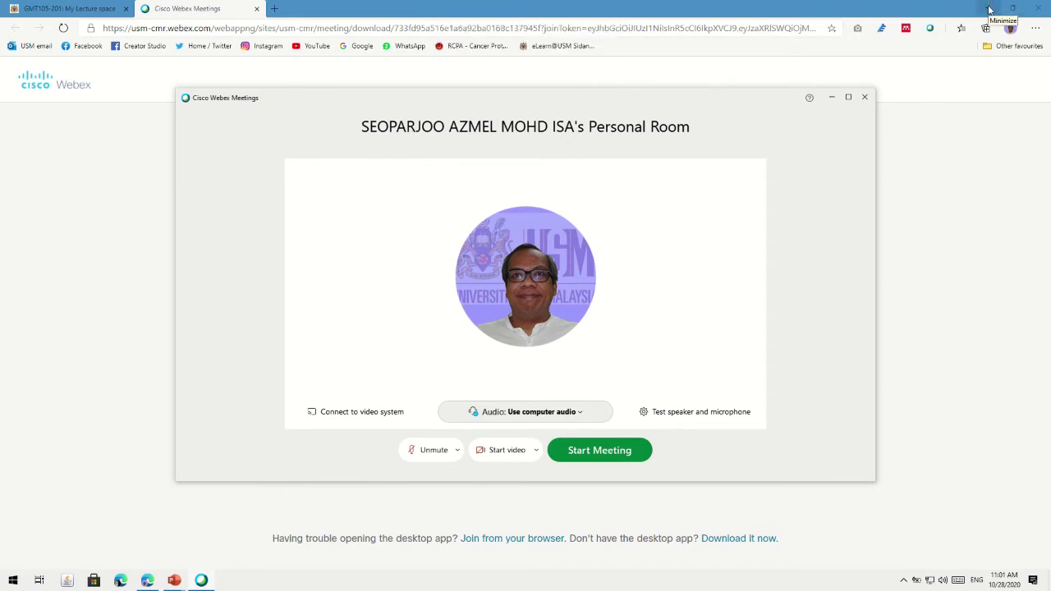
left_click(989, 10)
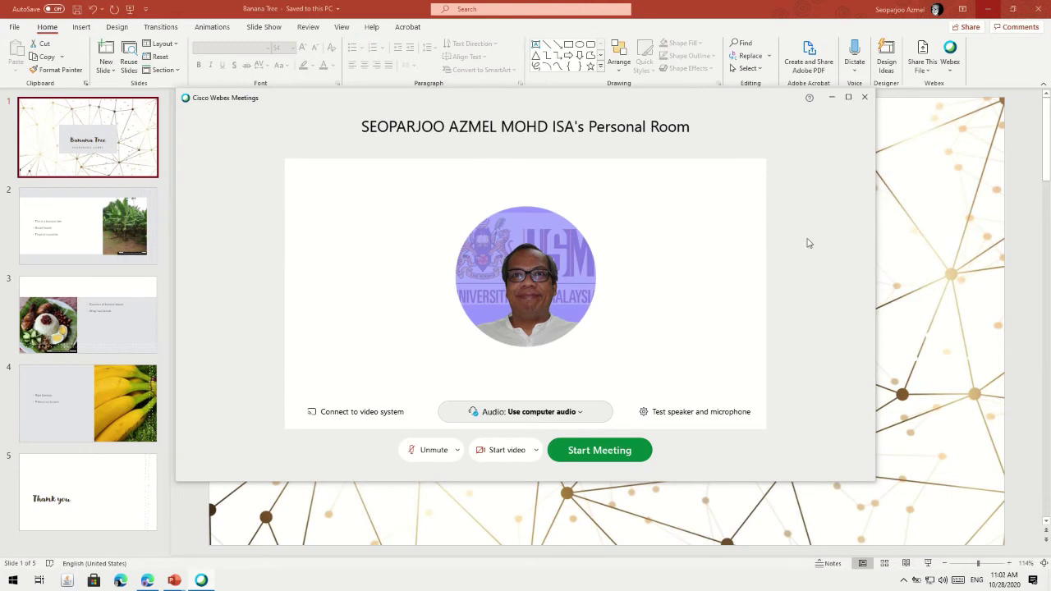
Maximize the Webex window, unmute the microphone, check audio devices, and start the Personal Room meeting
left_click(848, 96)
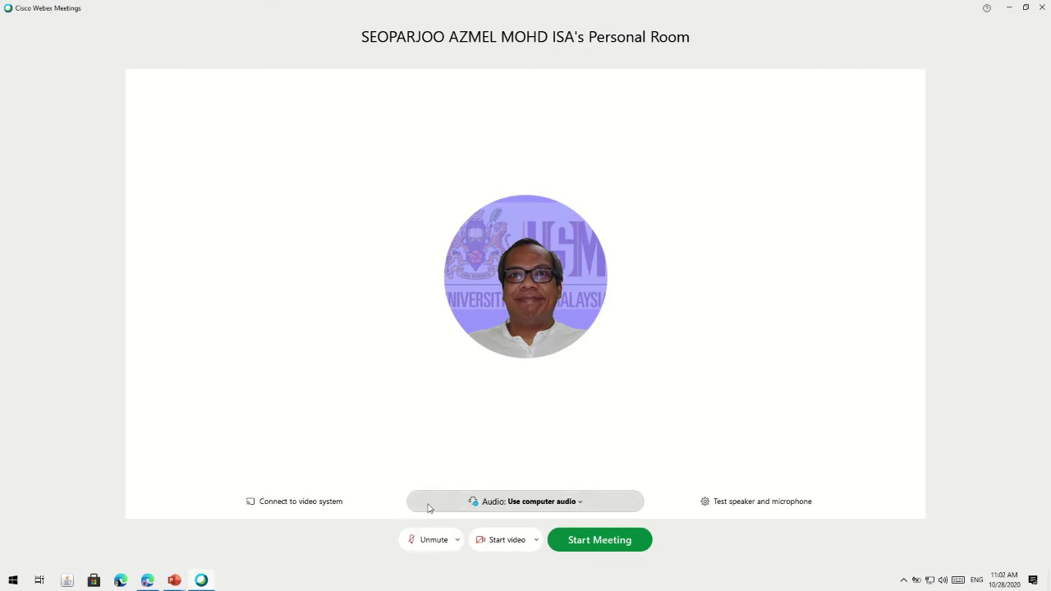
left_click(440, 540)
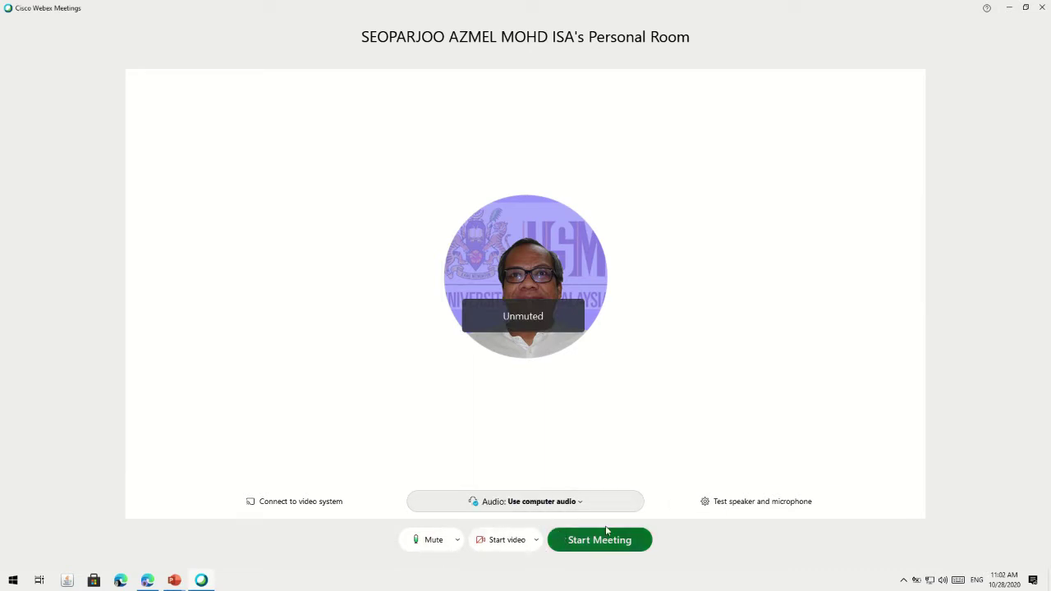
left_click(457, 540)
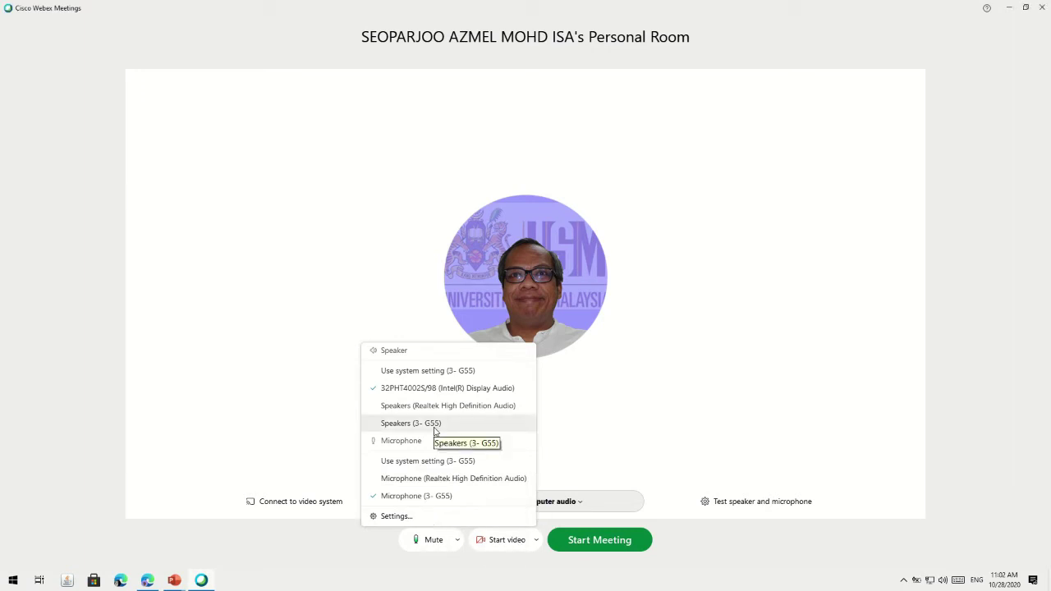
left_click(436, 372)
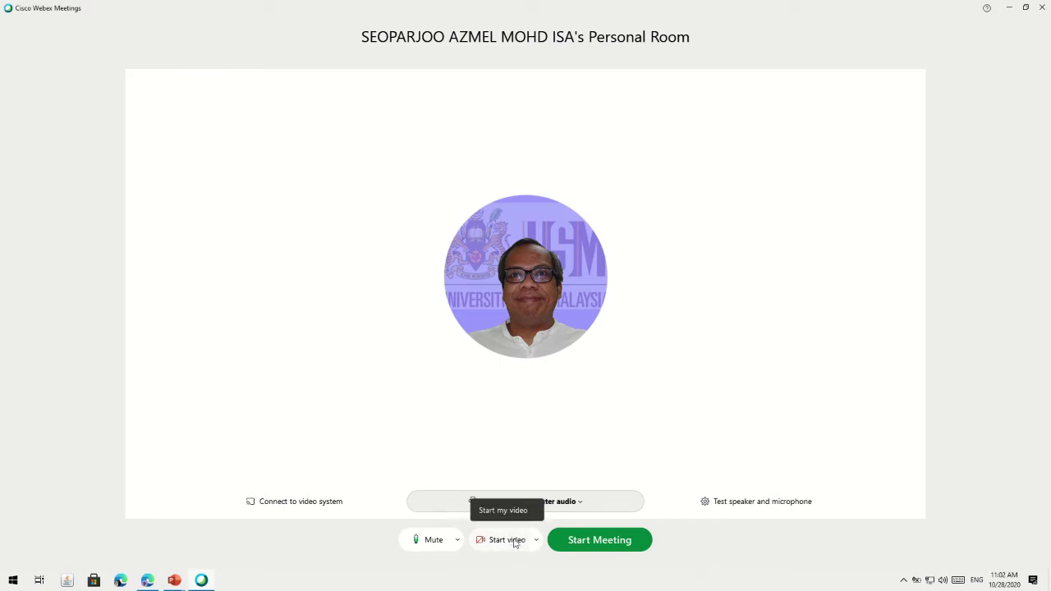
left_click(600, 540)
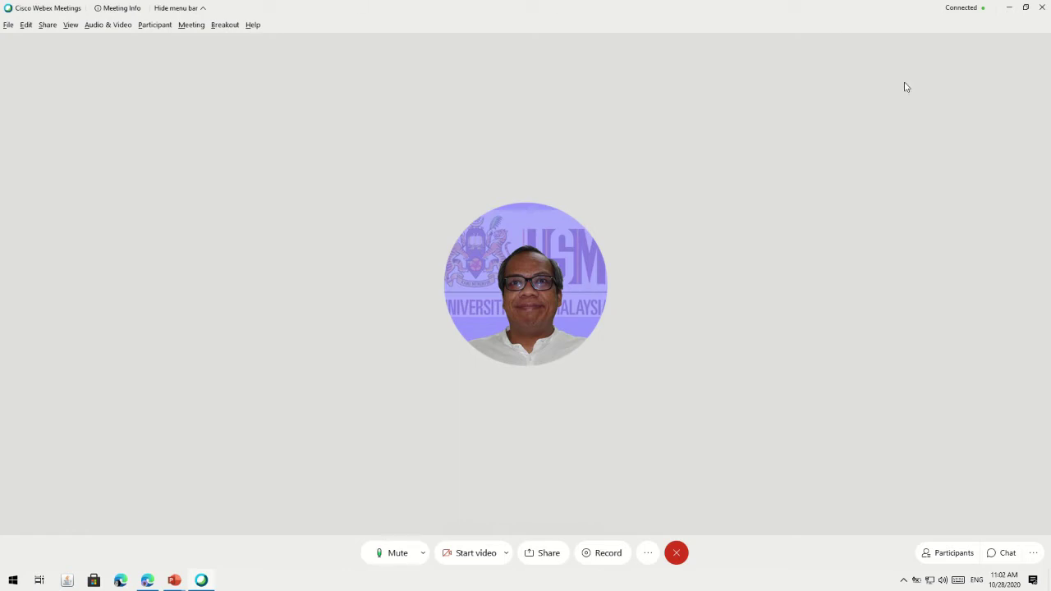
Toggle the microphone off and back on, then glance at the Record options
left_click(406, 555)
left_click(407, 556)
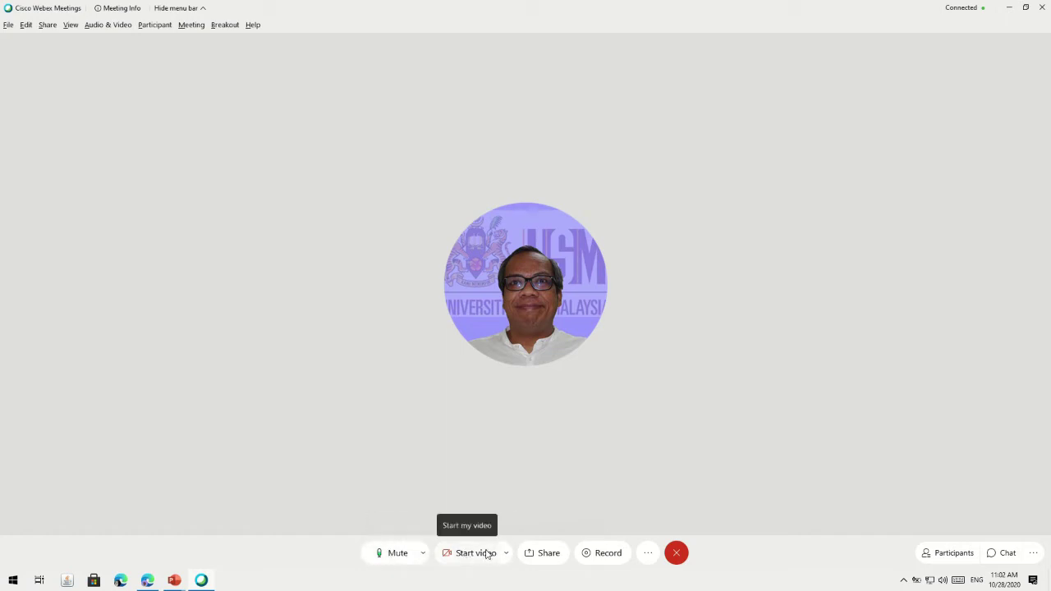
left_click(607, 552)
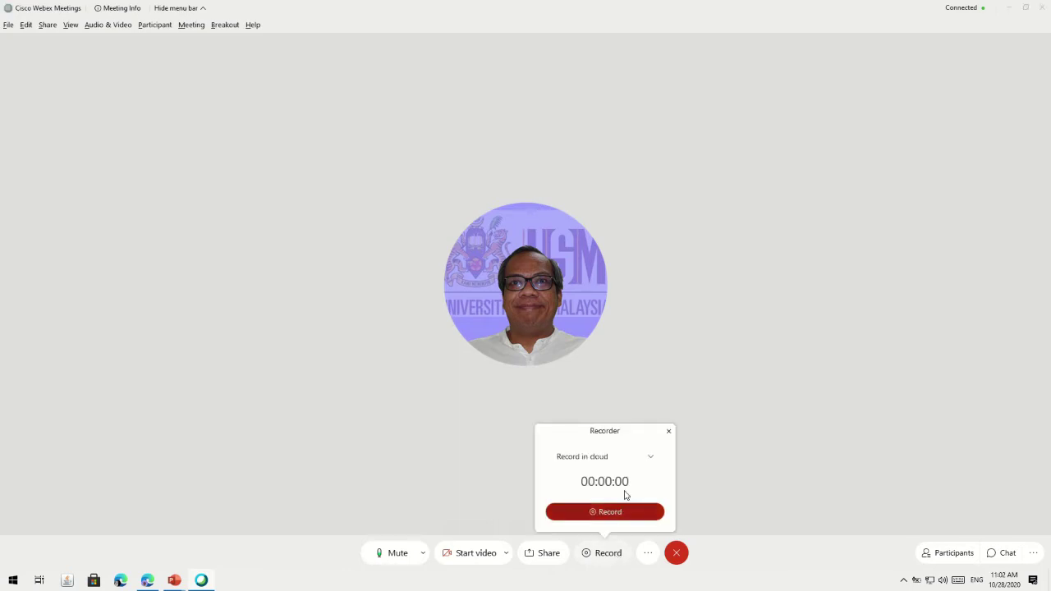
left_click(620, 552)
Start recording with 'Record in cloud' selected and close the Recorder panel
left_click(607, 554)
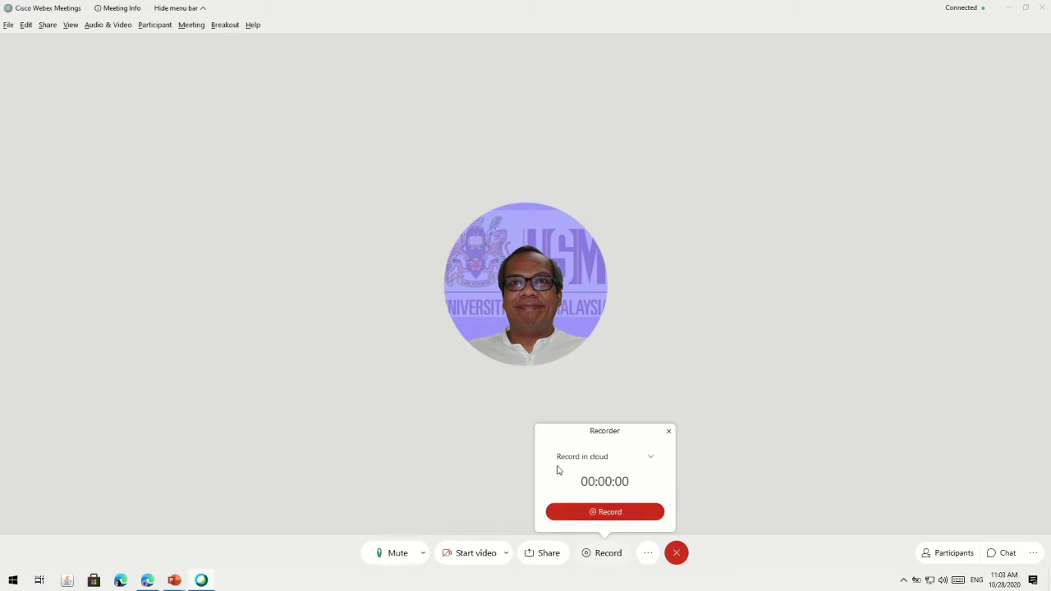
left_click(651, 458)
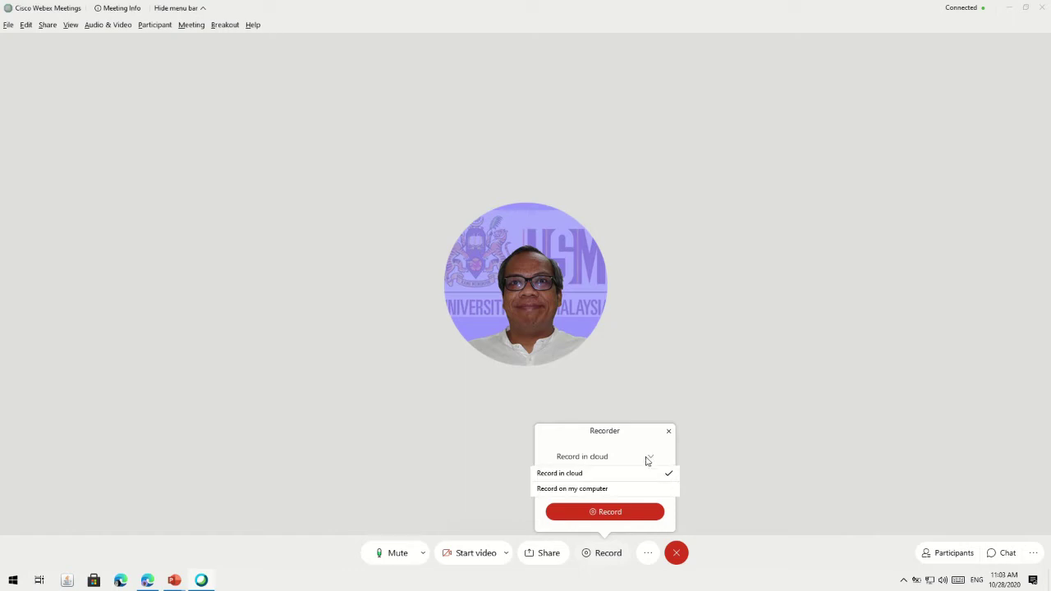
left_click(571, 474)
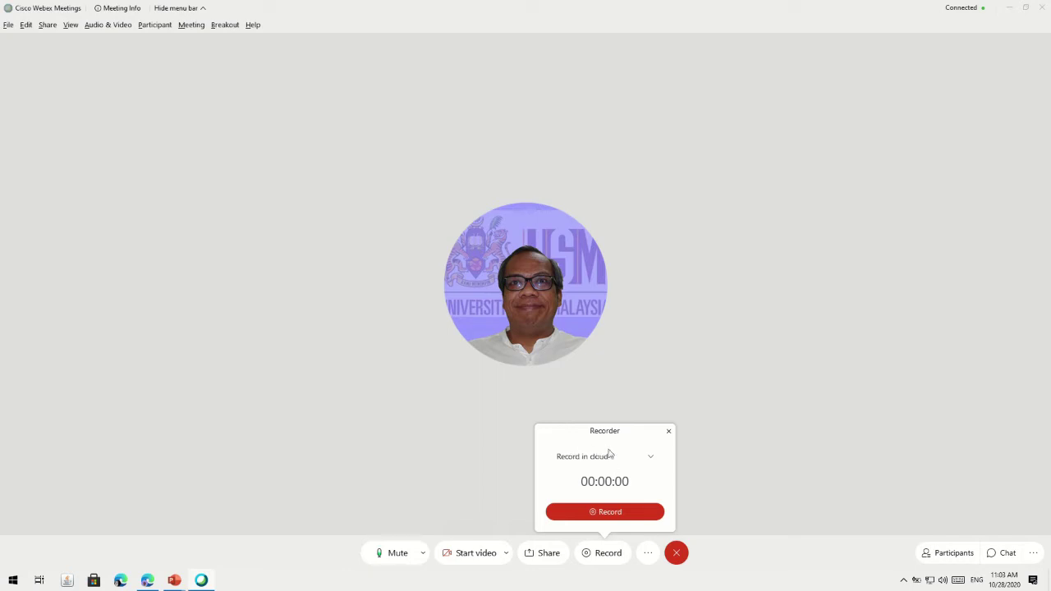
left_click(634, 512)
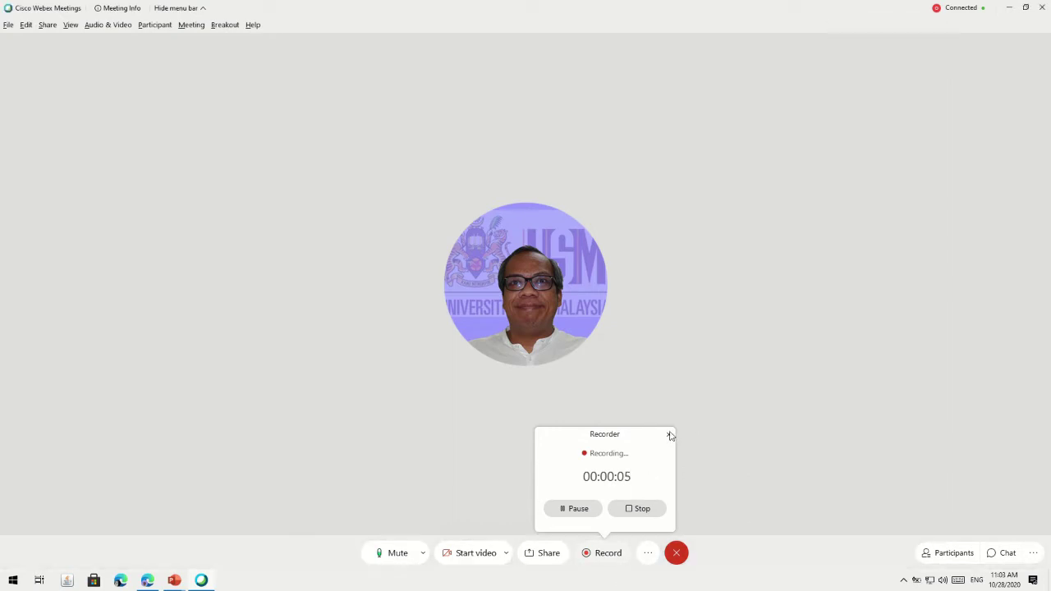
left_click(669, 435)
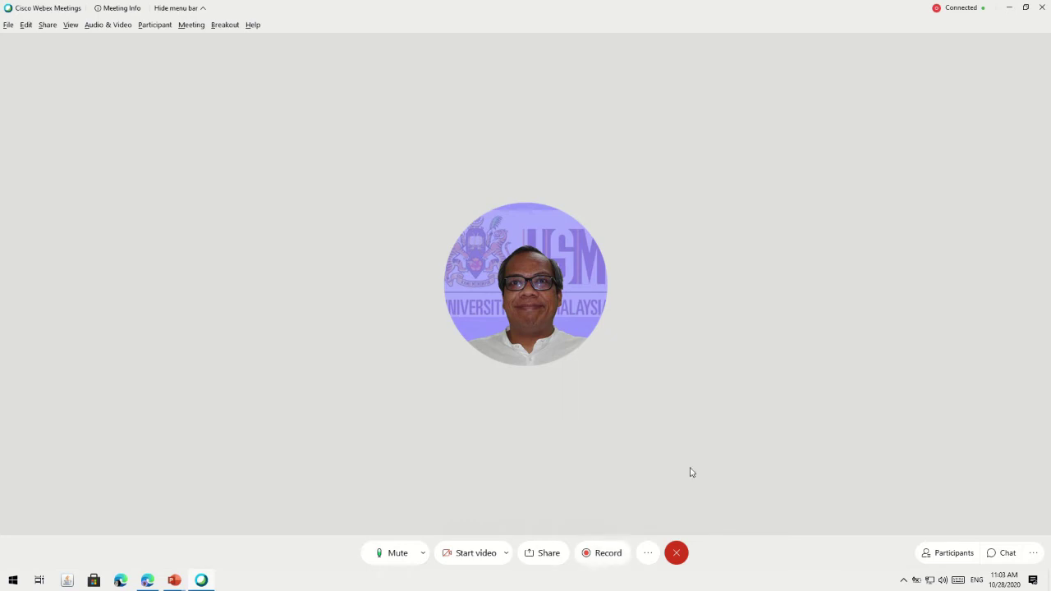
Share the Microsoft PowerPoint Banana Tree window from the Share Content list
left_click(547, 554)
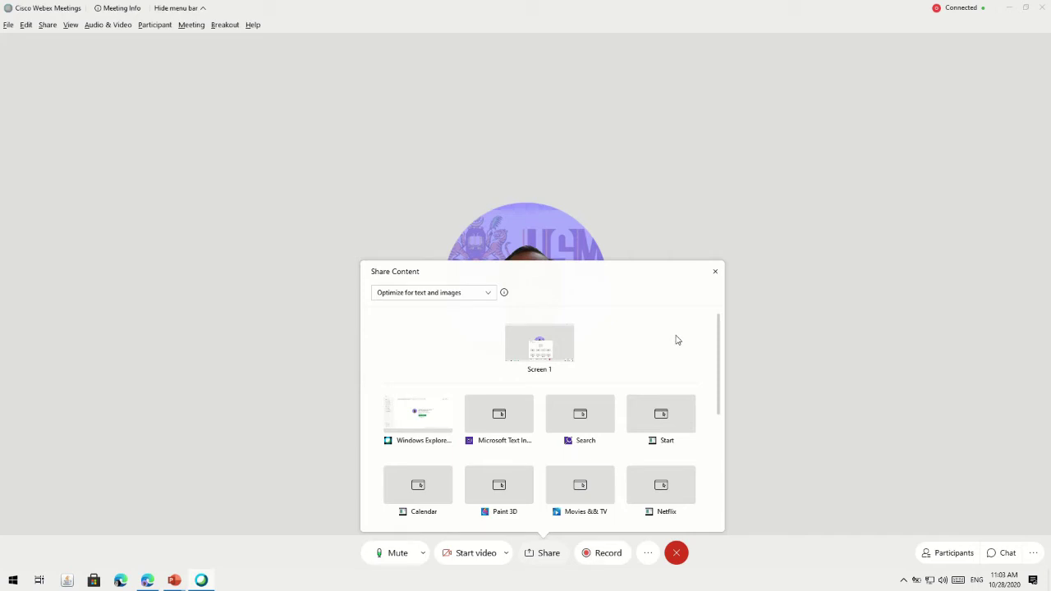
scroll(678, 339, "down", 2)
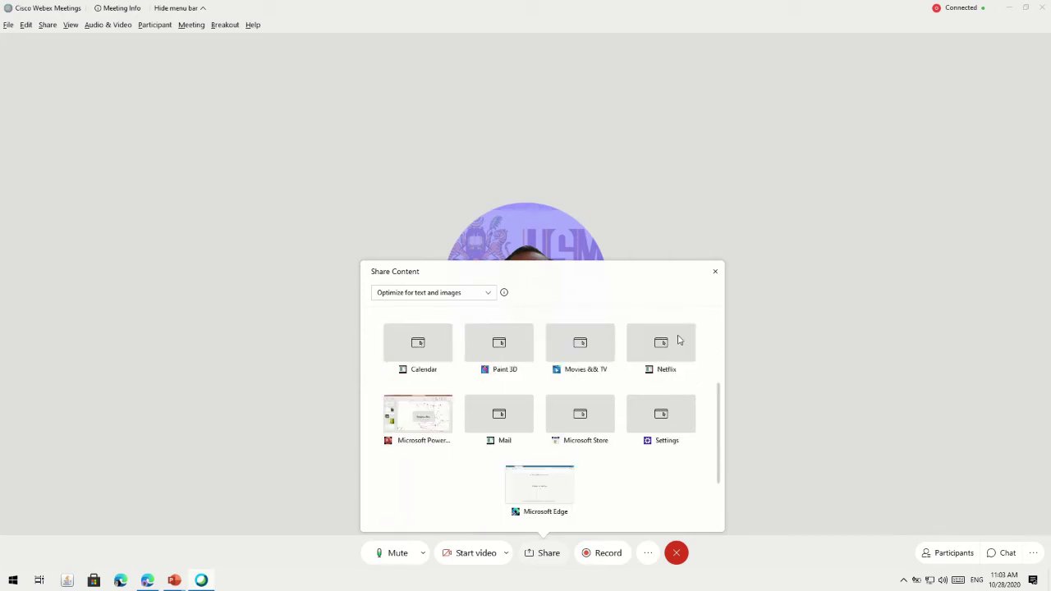
mouse_move(423, 417)
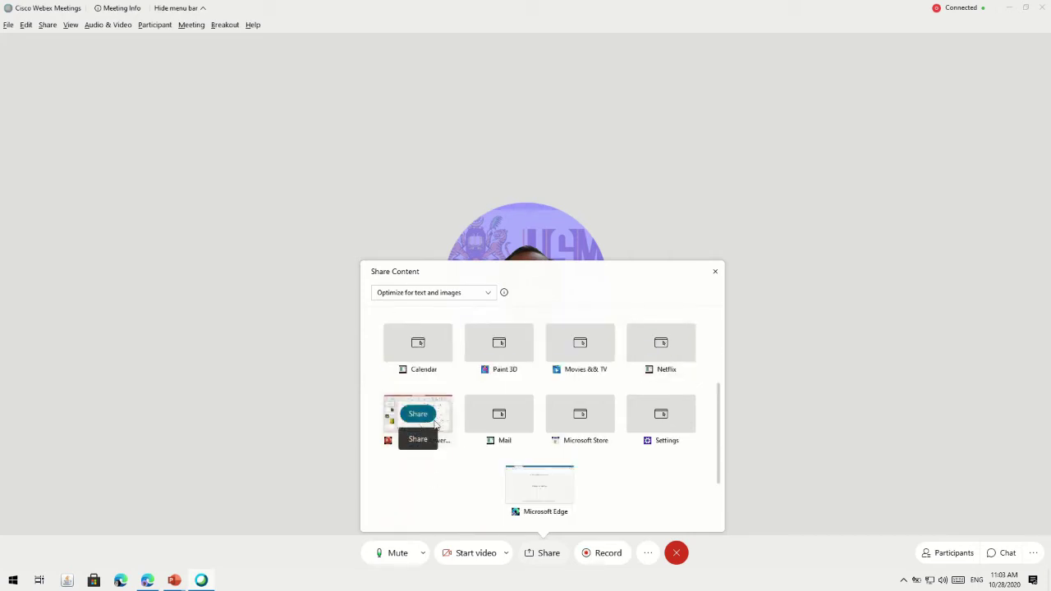
left_click(425, 417)
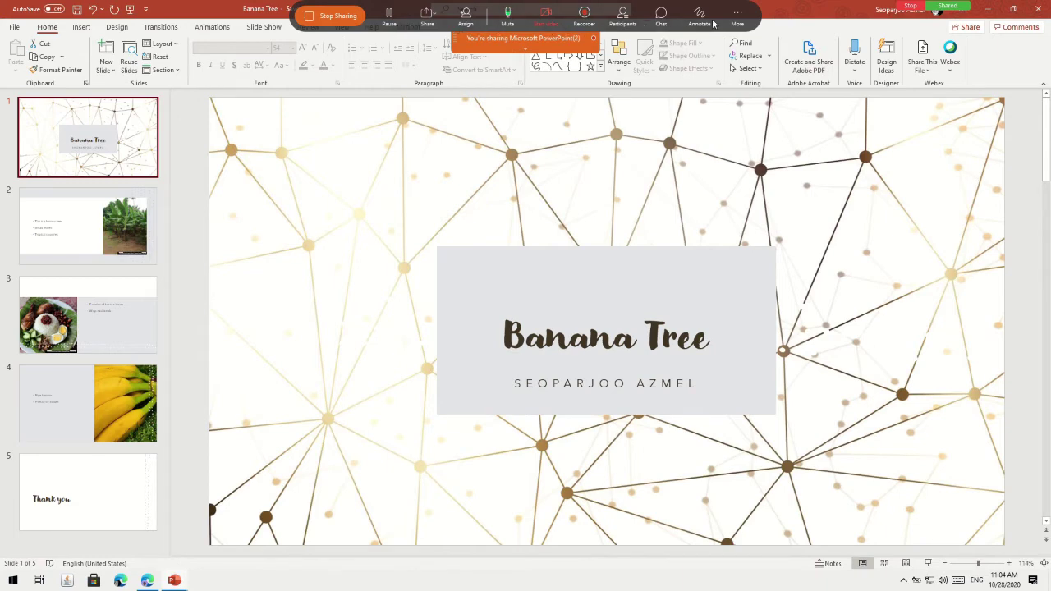
Run the Banana Tree slide show from the title slide and select the Pen for annotating
left_click(905, 442)
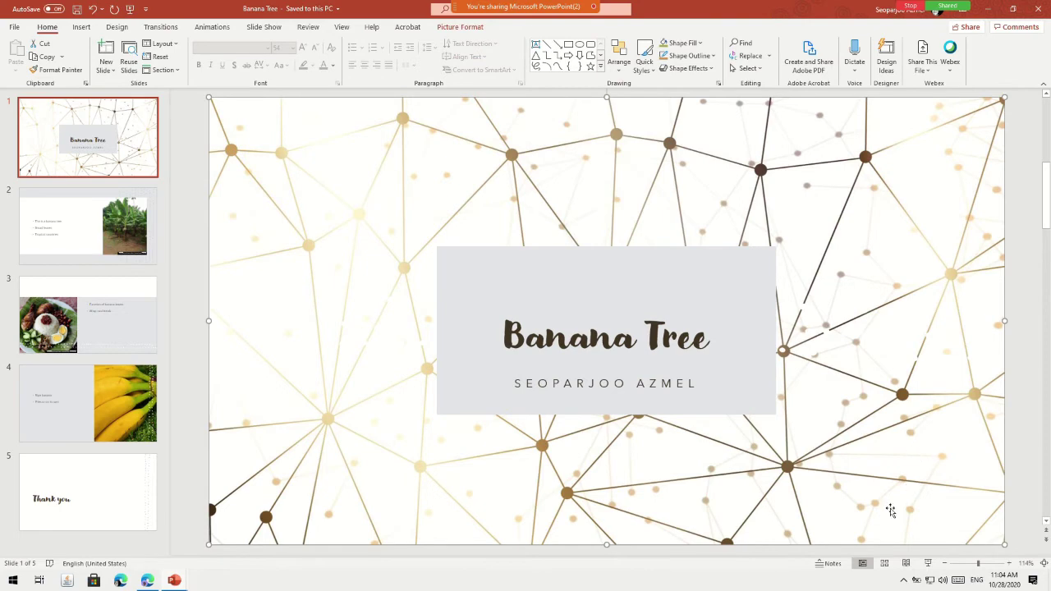
left_click(929, 563)
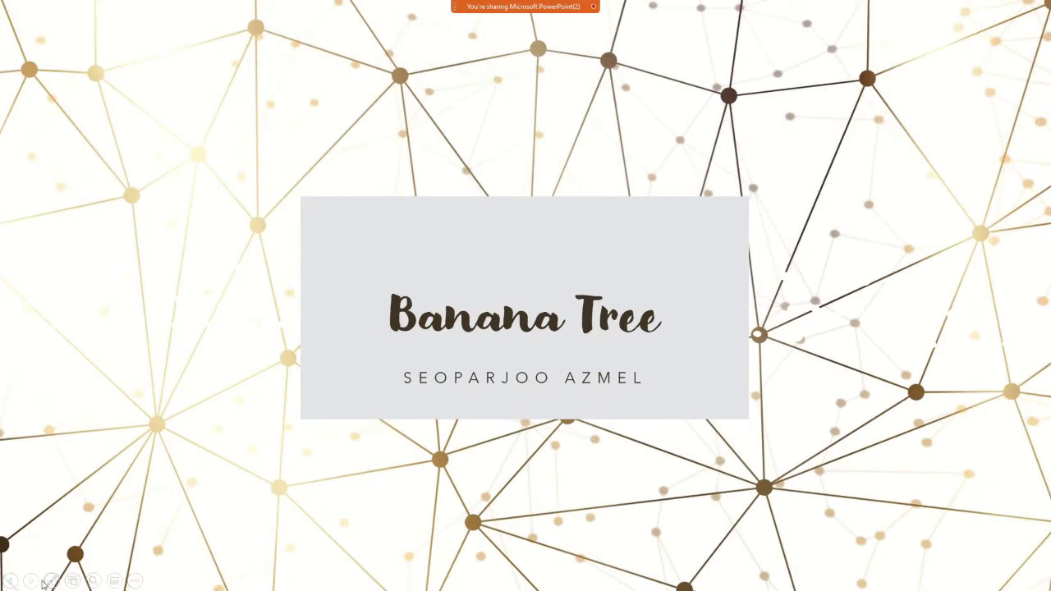
left_click(51, 580)
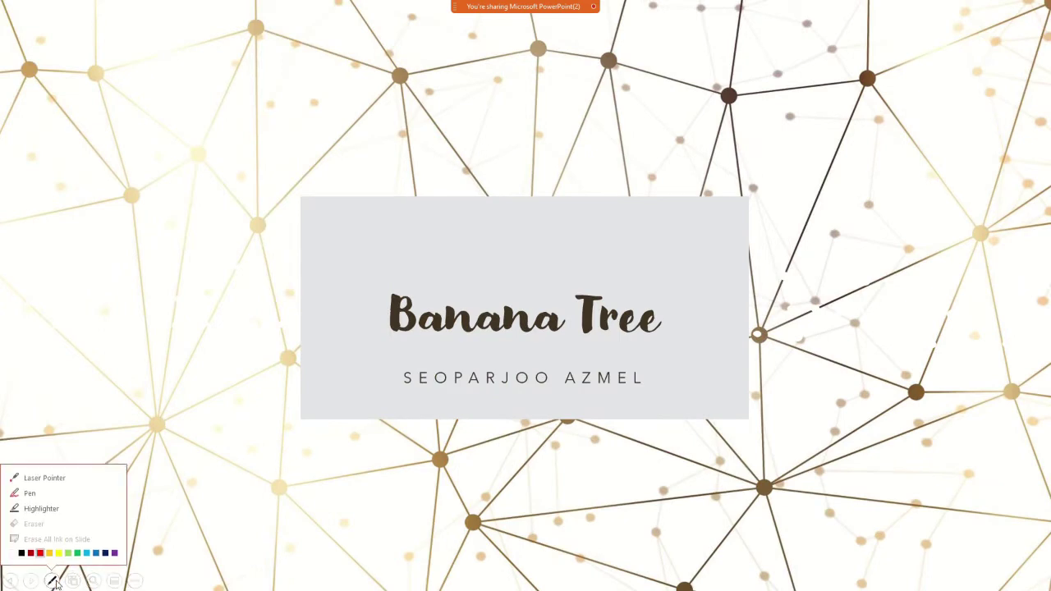
left_click(54, 491)
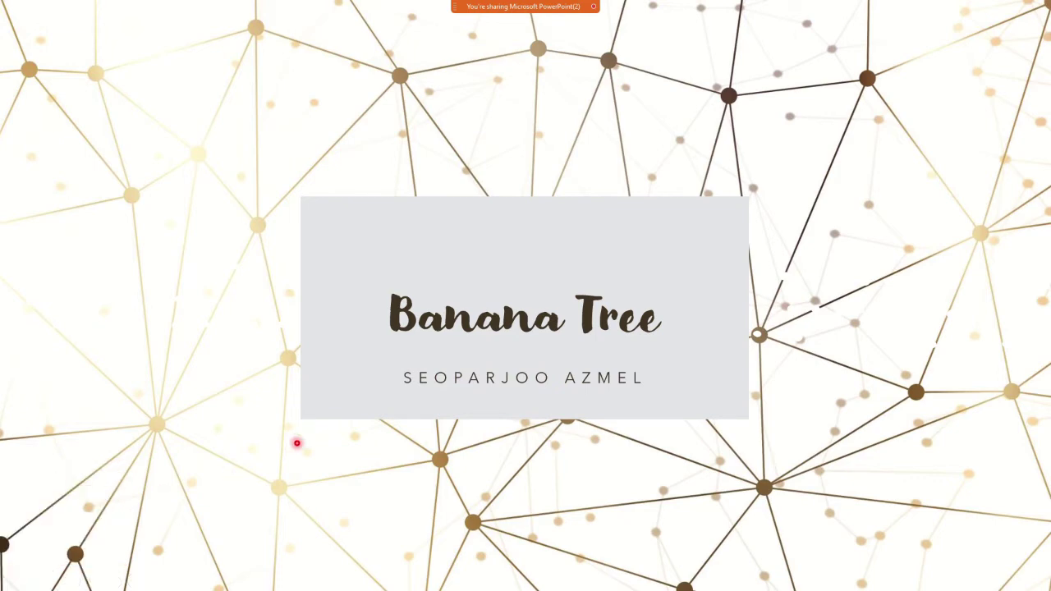